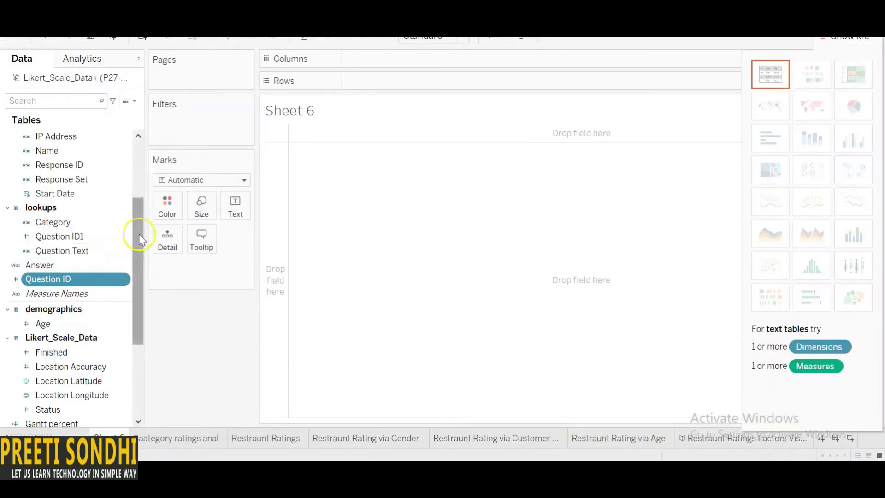
Add Age to Rows on Sheet 6 and read its bar total of 39,726.
{"action": "left_click_drag", "start_coordinate": [139, 234], "coordinate": [134, 204]}
{"action": "left_click", "coordinate": [40, 396]}
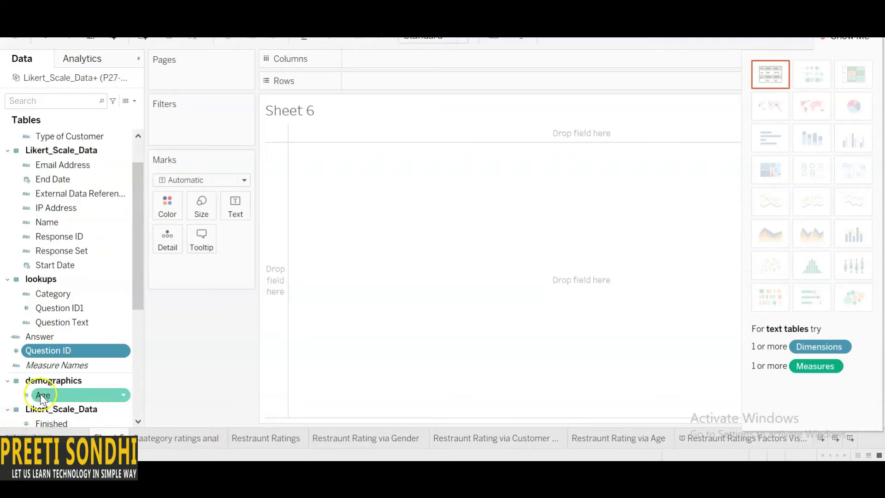
{"action": "double_click", "coordinate": [40, 396]}
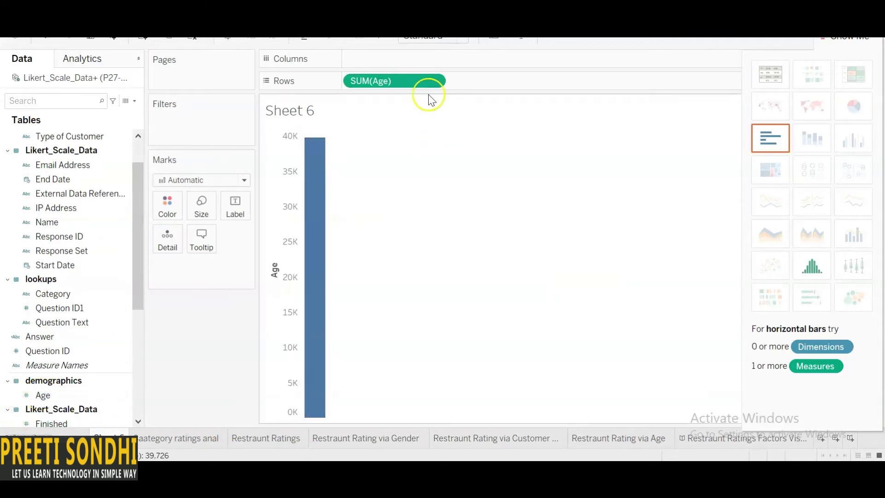
{"action": "mouse_move", "coordinate": [323, 151]}
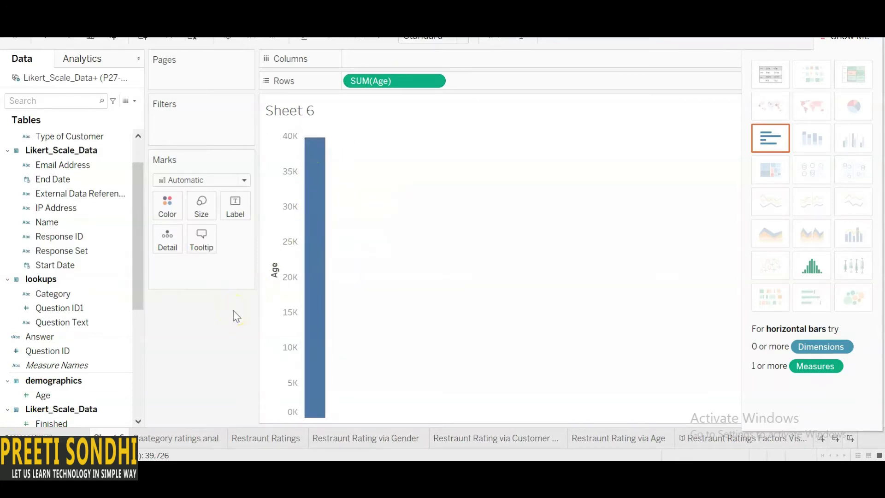
{"action": "mouse_move", "coordinate": [303, 162]}
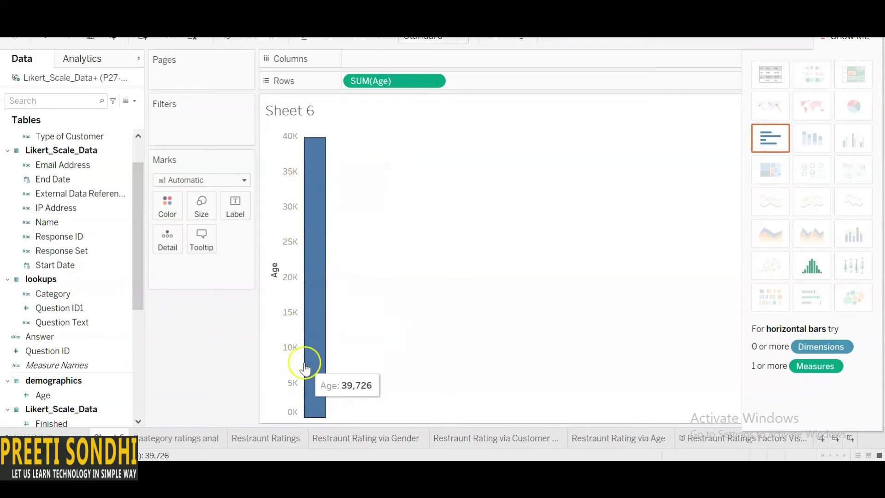
{"action": "left_click", "coordinate": [51, 392]}
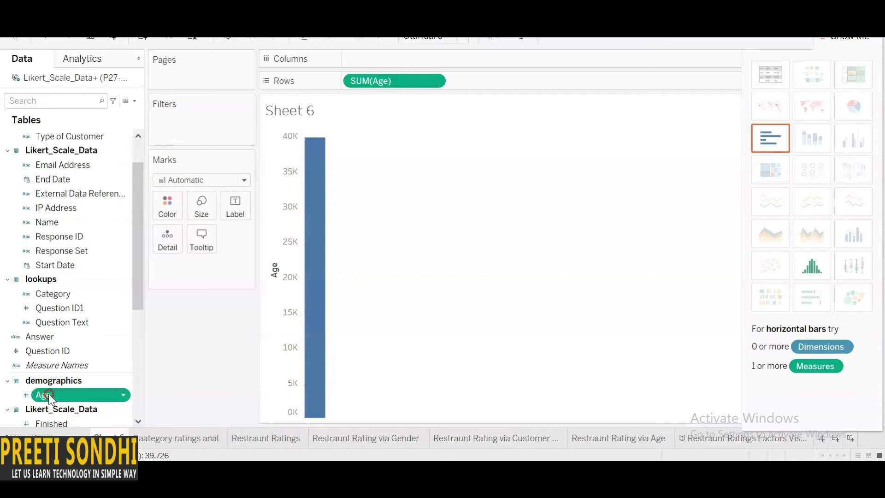
Create Age (bin) from Age with bin size 20, replacing 4.22, then remove SUM(Age) from Rows.
{"action": "right_click", "coordinate": [49, 394]}
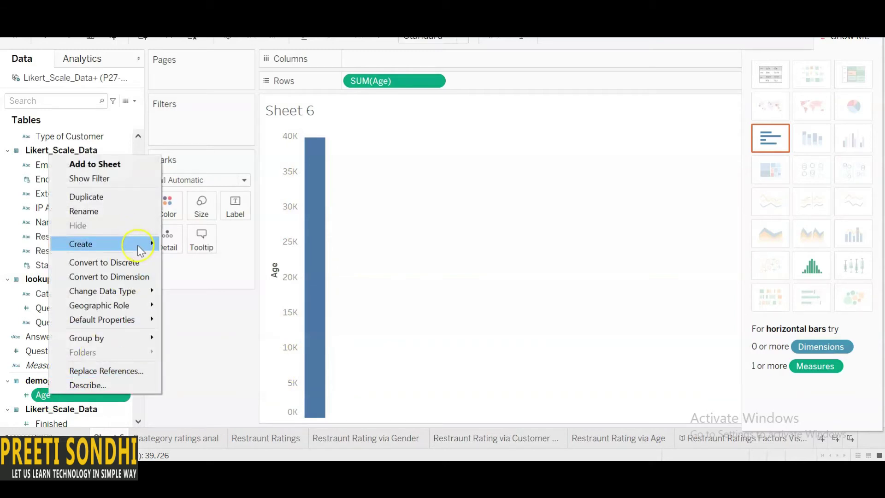
{"action": "mouse_move", "coordinate": [148, 243]}
{"action": "left_click", "coordinate": [175, 276]}
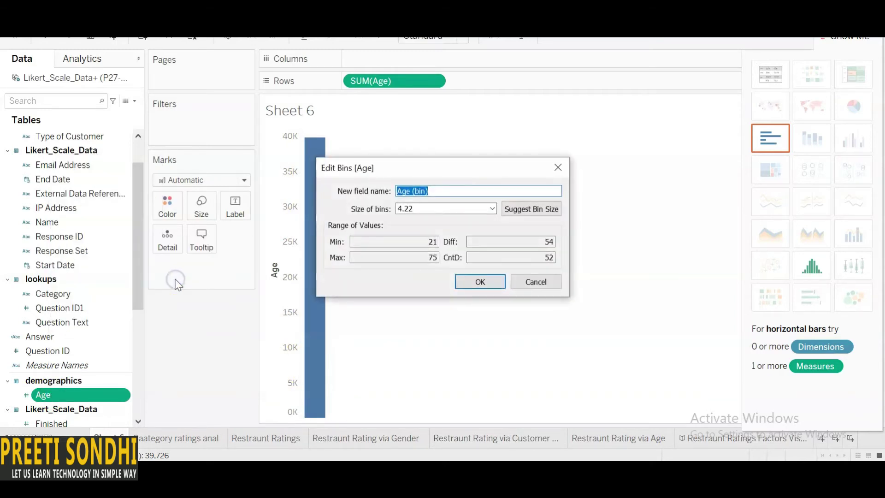
{"action": "left_click", "coordinate": [425, 209]}
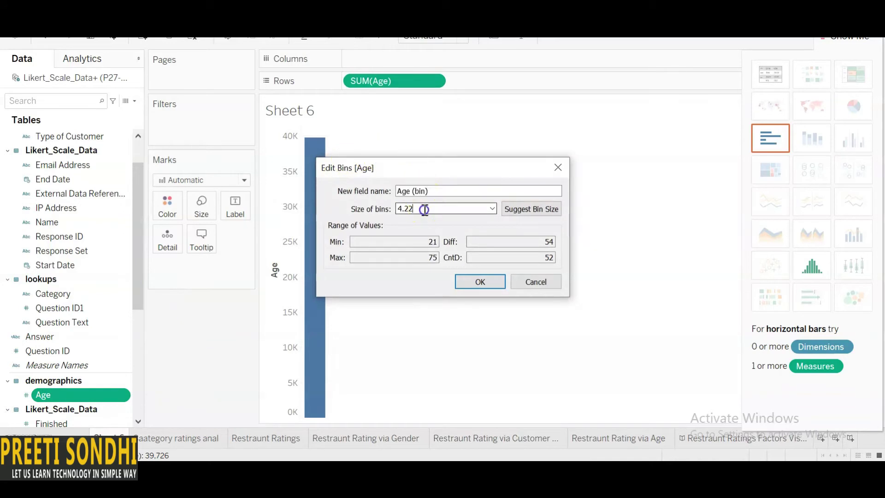
{"action": "left_click_drag", "start_coordinate": [424, 210], "coordinate": [389, 210]}
{"action": "type", "text": "20"}
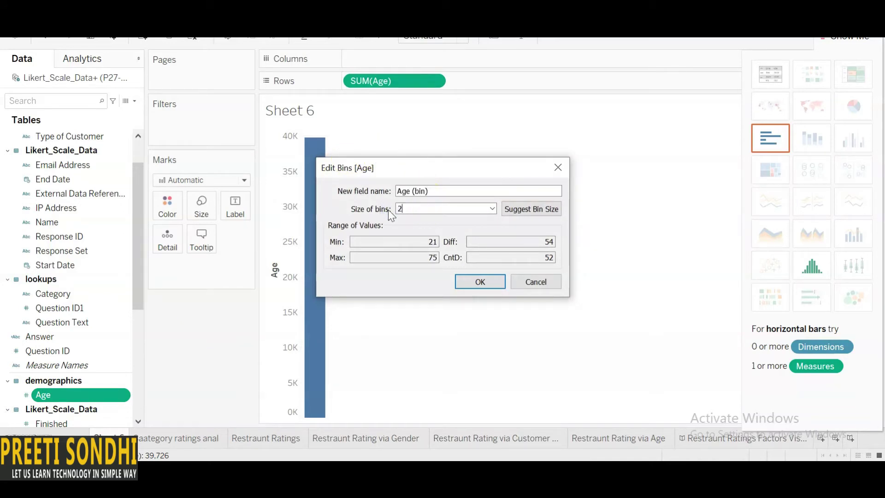
{"action": "left_click", "coordinate": [488, 283]}
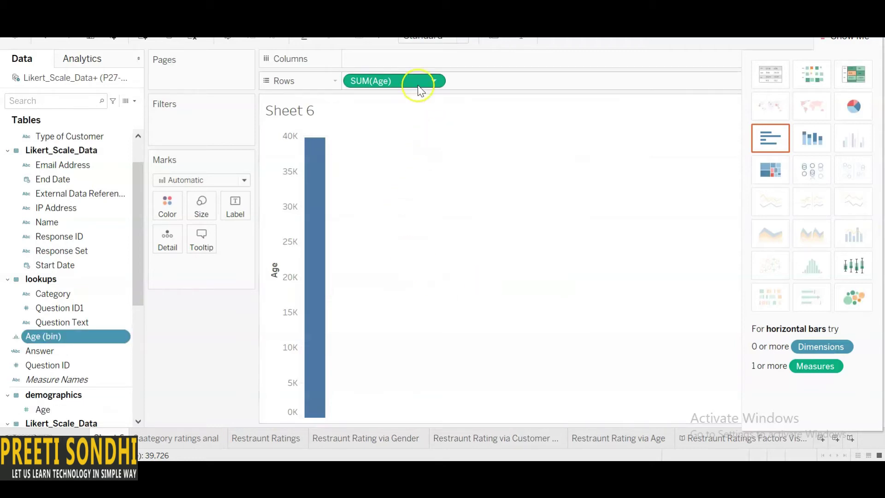
{"action": "left_click_drag", "start_coordinate": [421, 82], "coordinate": [178, 353]}
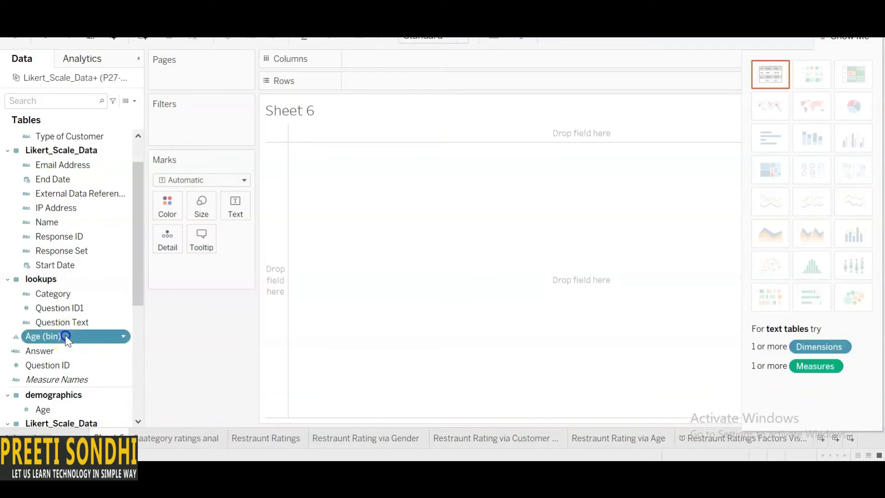
Put Age (bin) on Rows so Sheet 6 lists the bins 20, 40 and 60.
{"action": "double_click", "coordinate": [65, 335]}
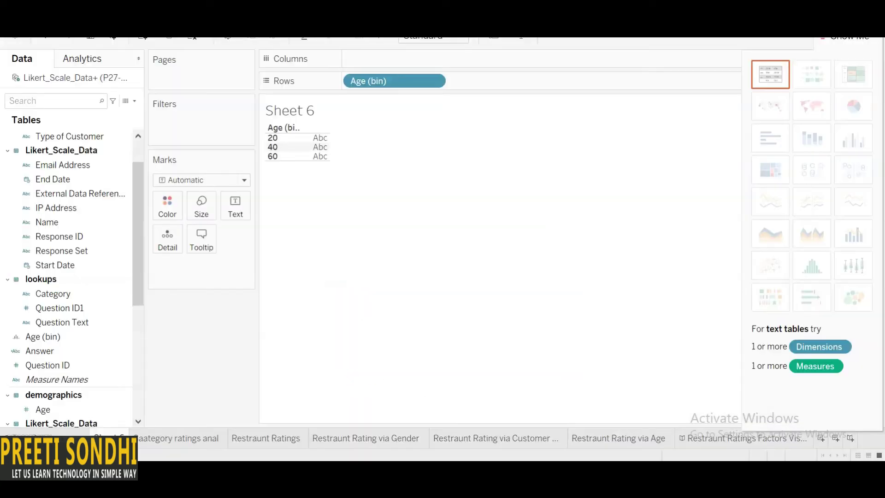
{"action": "left_click", "coordinate": [44, 409]}
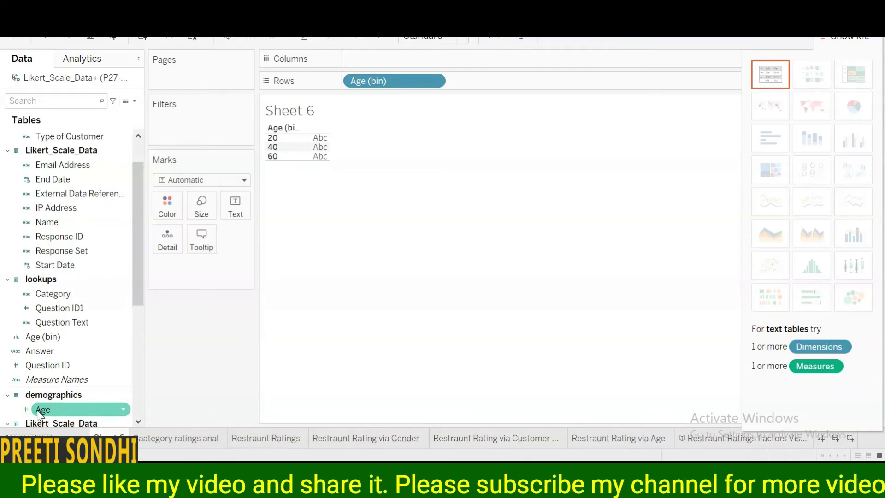
{"action": "left_click", "coordinate": [28, 410]}
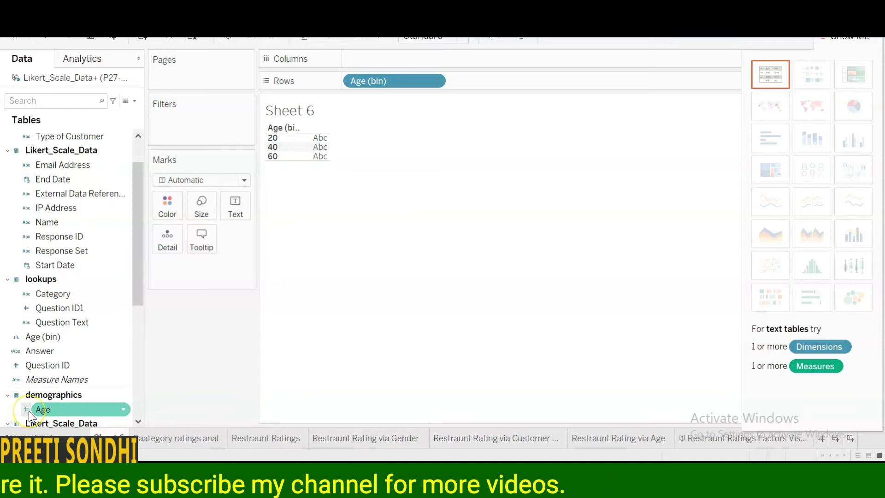
{"action": "left_click", "coordinate": [32, 374]}
{"action": "left_click", "coordinate": [38, 340]}
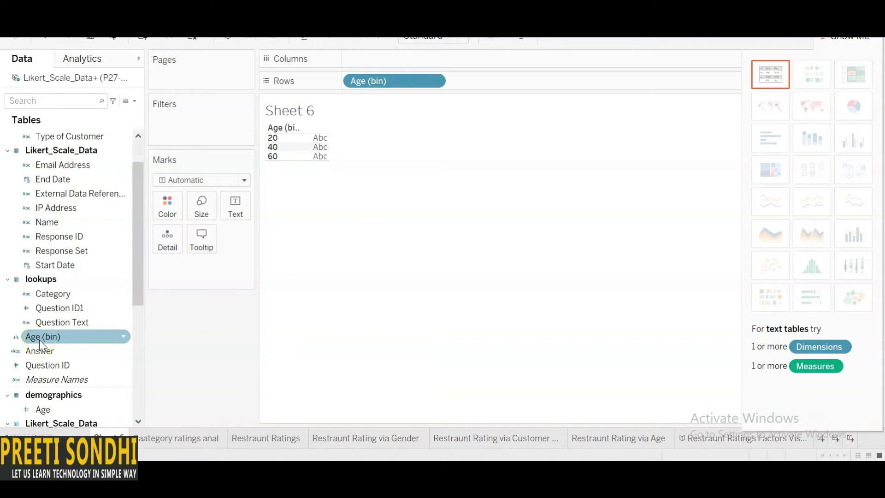
{"action": "left_click_drag", "start_coordinate": [40, 339], "coordinate": [262, 355]}
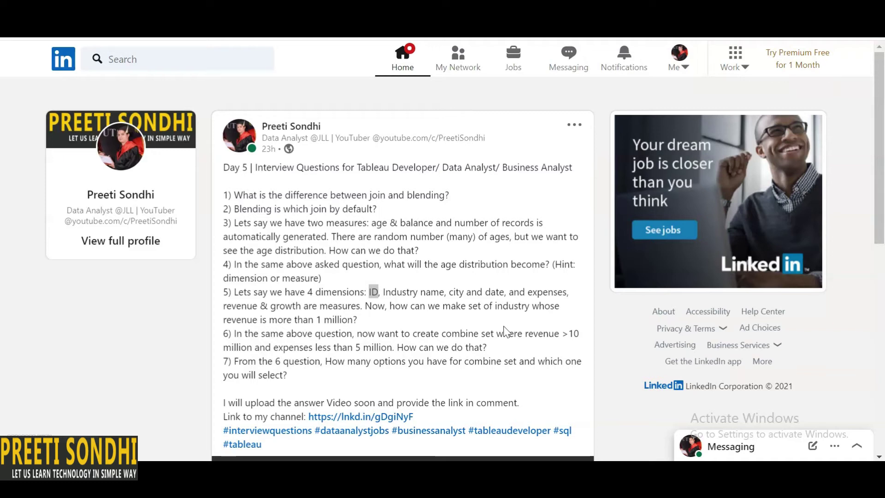
{"action": "left_click_drag", "start_coordinate": [383, 292], "coordinate": [444, 292]}
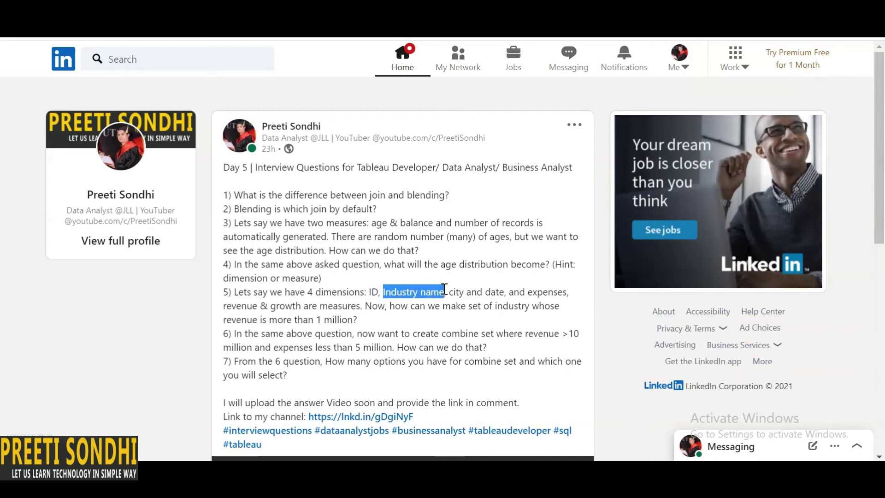
{"action": "left_click_drag", "start_coordinate": [379, 292], "coordinate": [366, 292]}
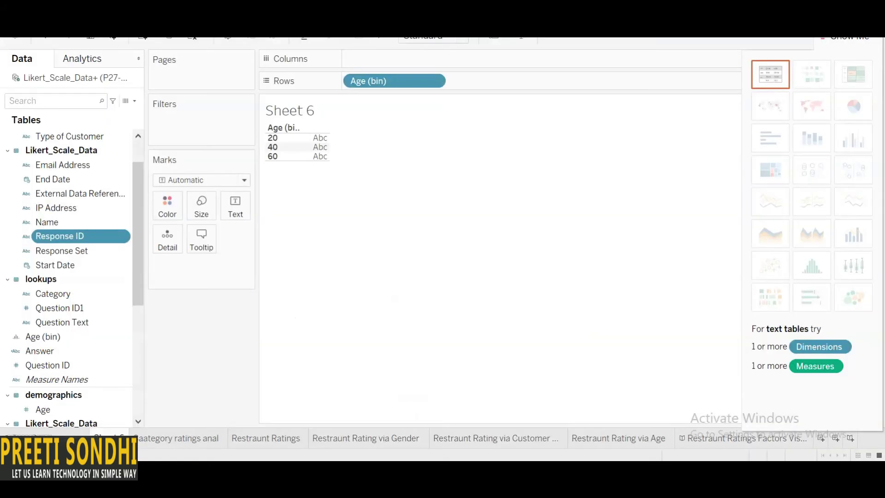
Create a set from the Response ID field, named Response ID Set.
{"action": "right_click", "coordinate": [87, 232]}
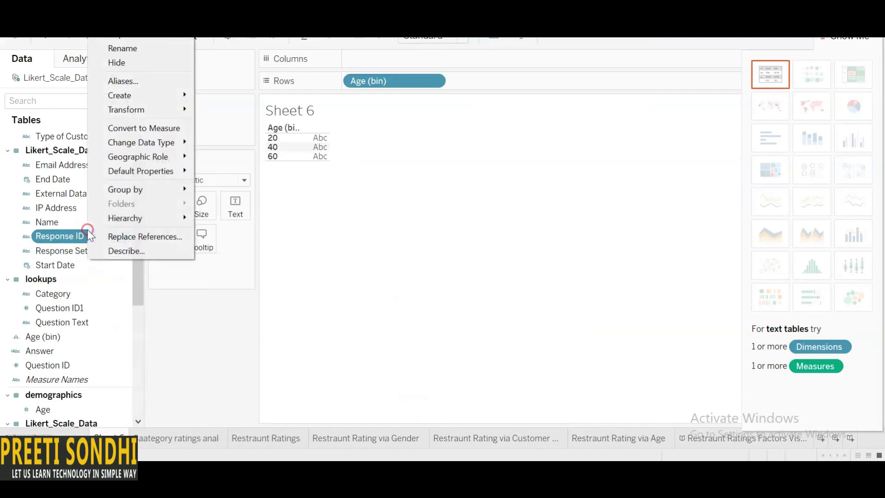
{"action": "left_click", "coordinate": [65, 222]}
{"action": "left_click", "coordinate": [65, 223]}
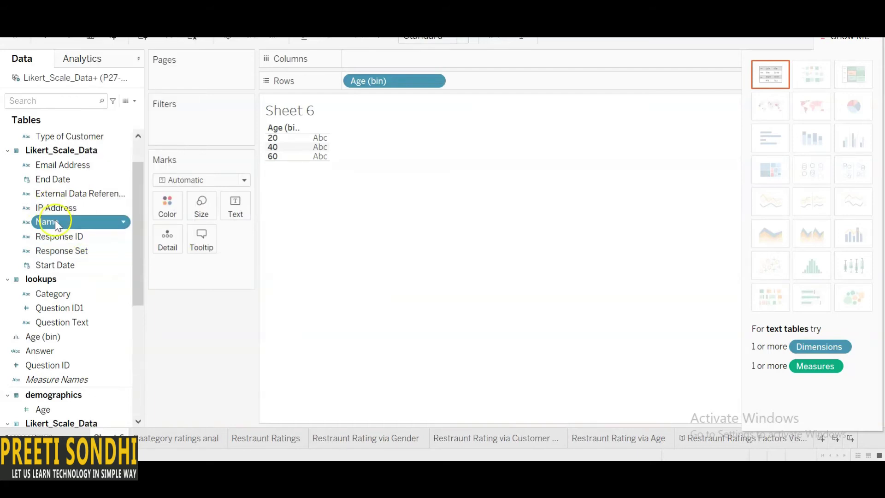
{"action": "left_click", "coordinate": [71, 236], "text": "ctrl"}
{"action": "right_click", "coordinate": [71, 236]}
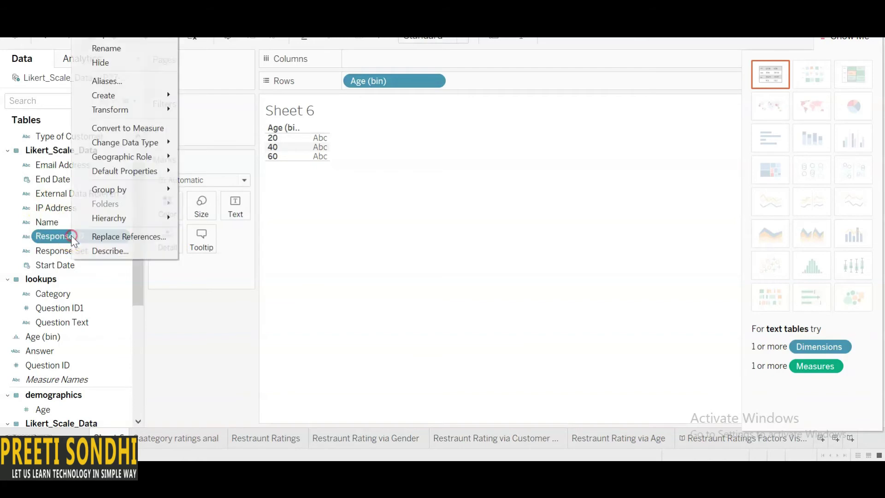
{"action": "mouse_move", "coordinate": [149, 98]}
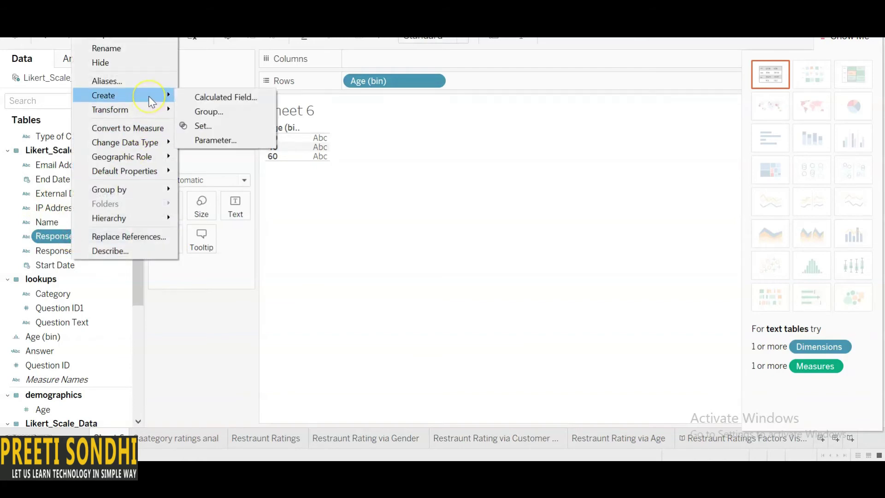
{"action": "left_click", "coordinate": [163, 101]}
{"action": "left_click", "coordinate": [194, 127]}
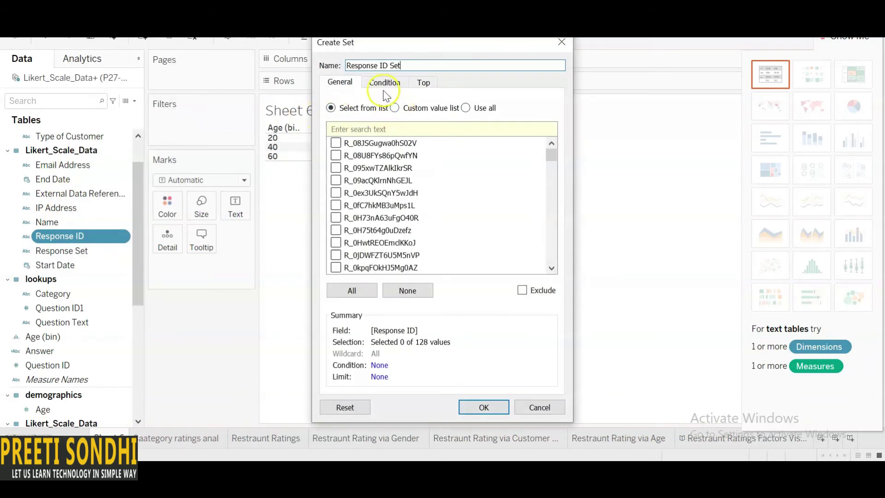
Give the set a By field condition on Count of Email Address, with operator = and value 0.
{"action": "left_click", "coordinate": [386, 84]}
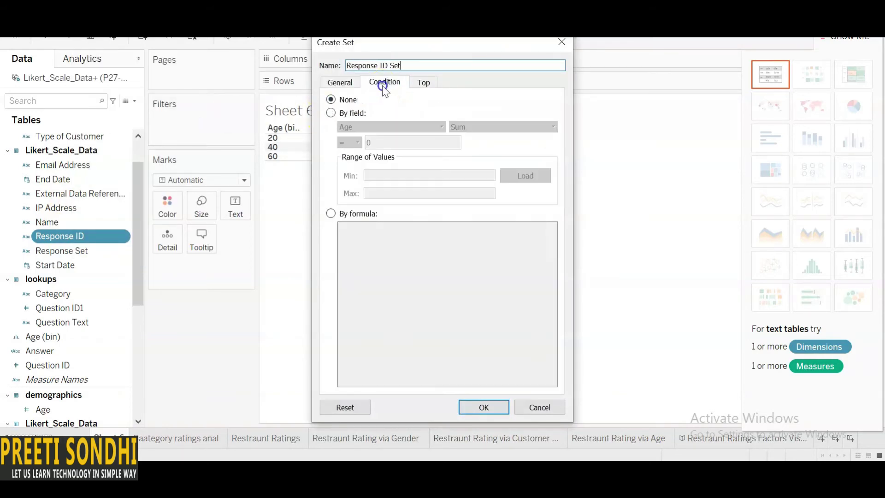
{"action": "left_click", "coordinate": [331, 113]}
{"action": "left_click", "coordinate": [366, 126]}
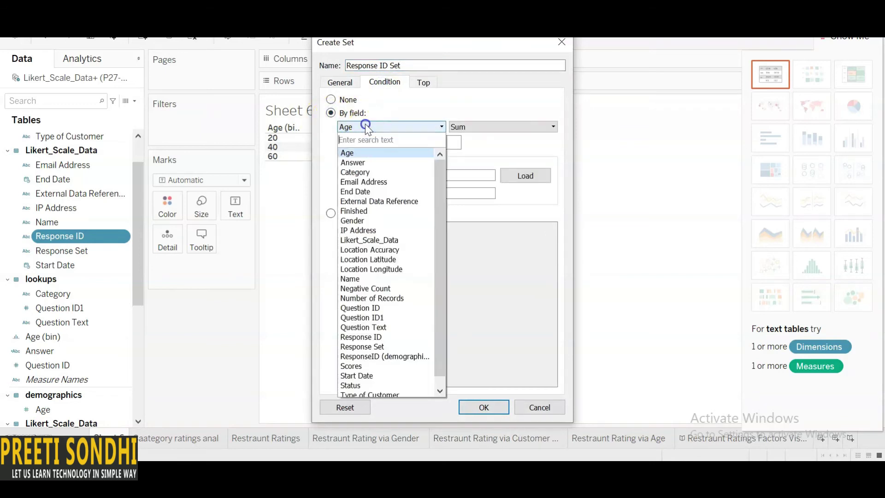
{"action": "left_click", "coordinate": [384, 182]}
{"action": "left_click", "coordinate": [488, 124]}
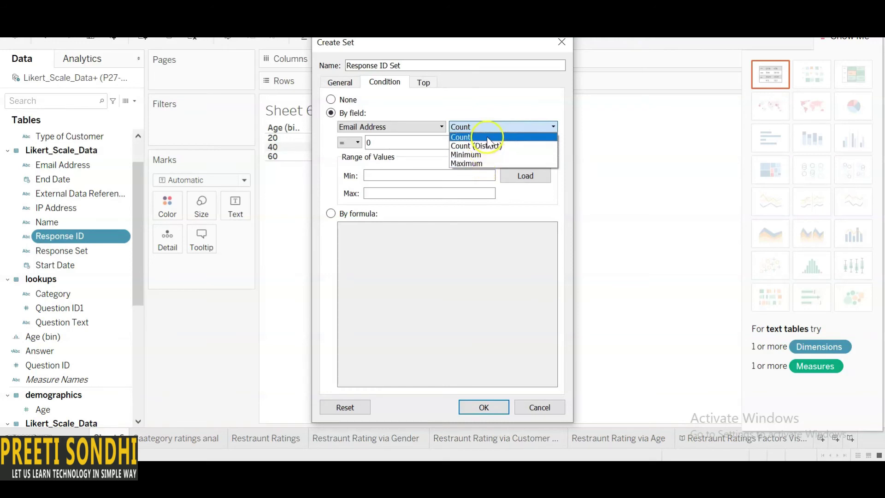
{"action": "left_click", "coordinate": [390, 144]}
{"action": "left_click", "coordinate": [356, 144]}
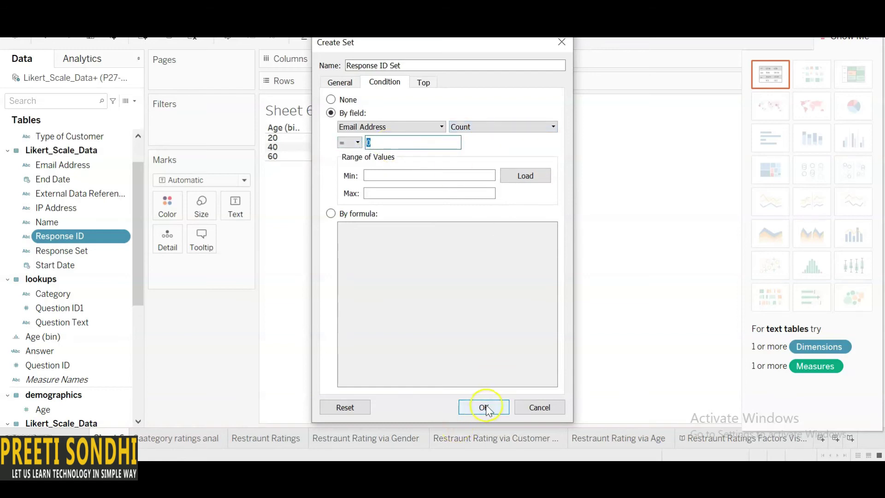